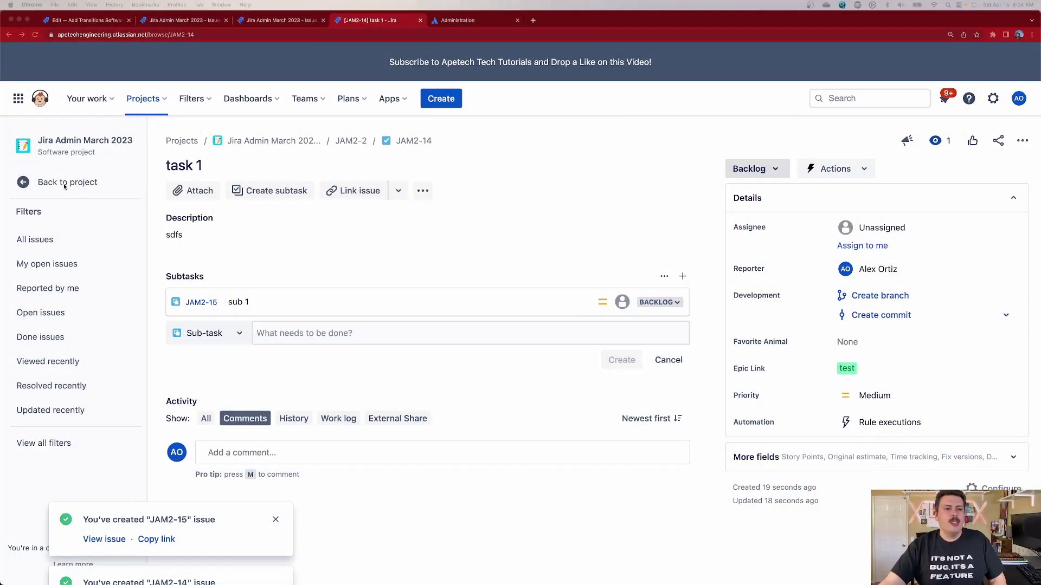
Step: Return to the project and list All issues, scrolling down to Test Epic 1 (JAM2-6)
click(63, 184)
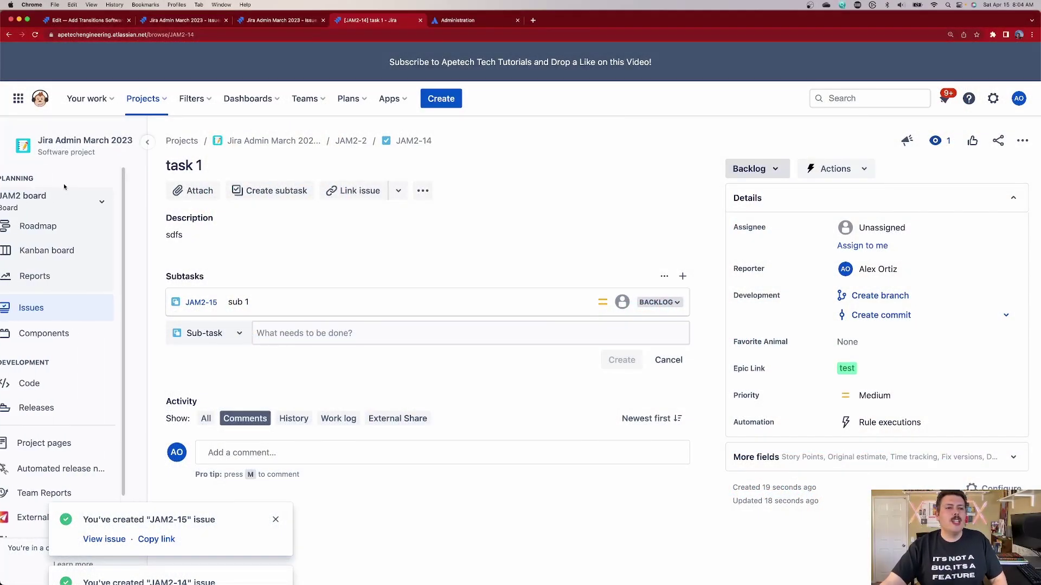
click(45, 318)
click(56, 239)
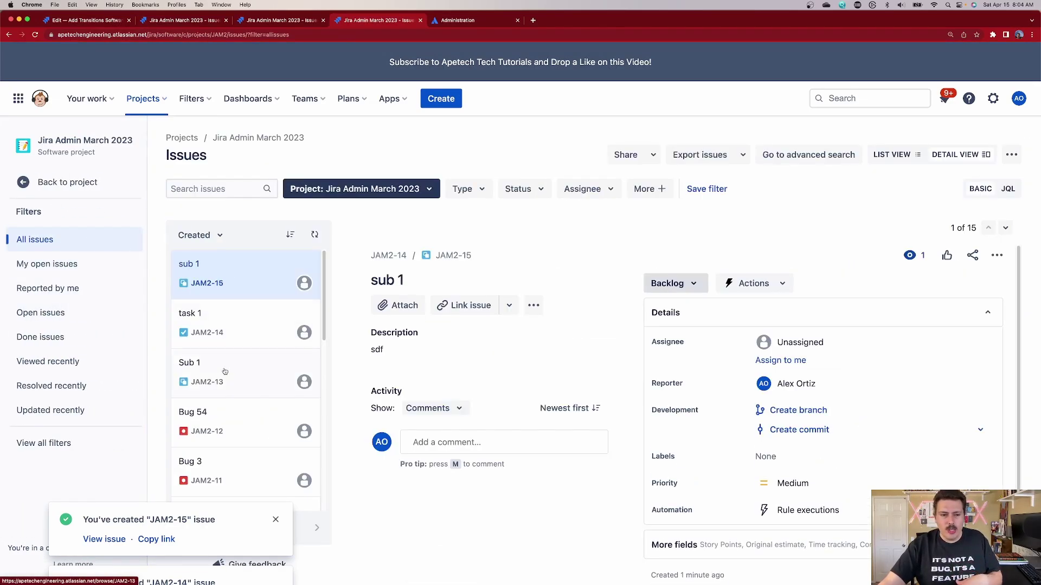
scroll(220, 399, down, 1)
scroll(220, 400, down, 5)
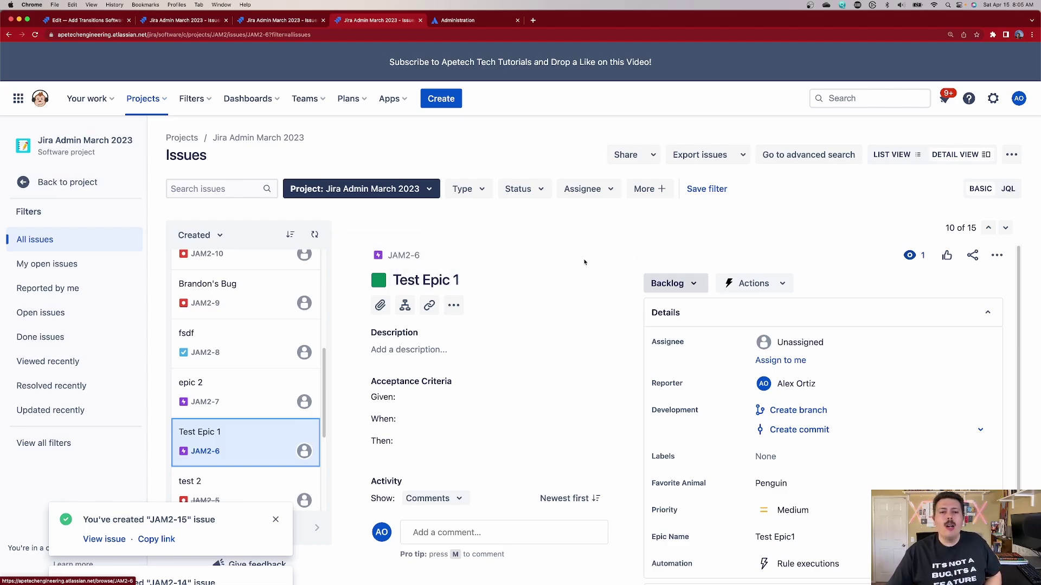
Step: Briefly view Test Epic 1 on its own page, then select epic test (JAM2-2) in the list
click(402, 263)
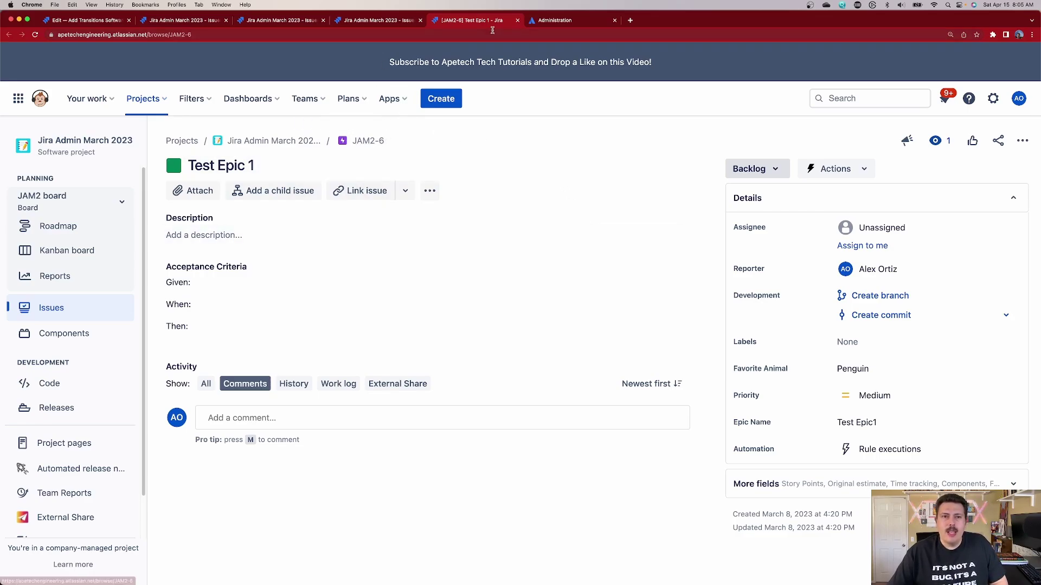
click(517, 20)
scroll(266, 391, down, 4)
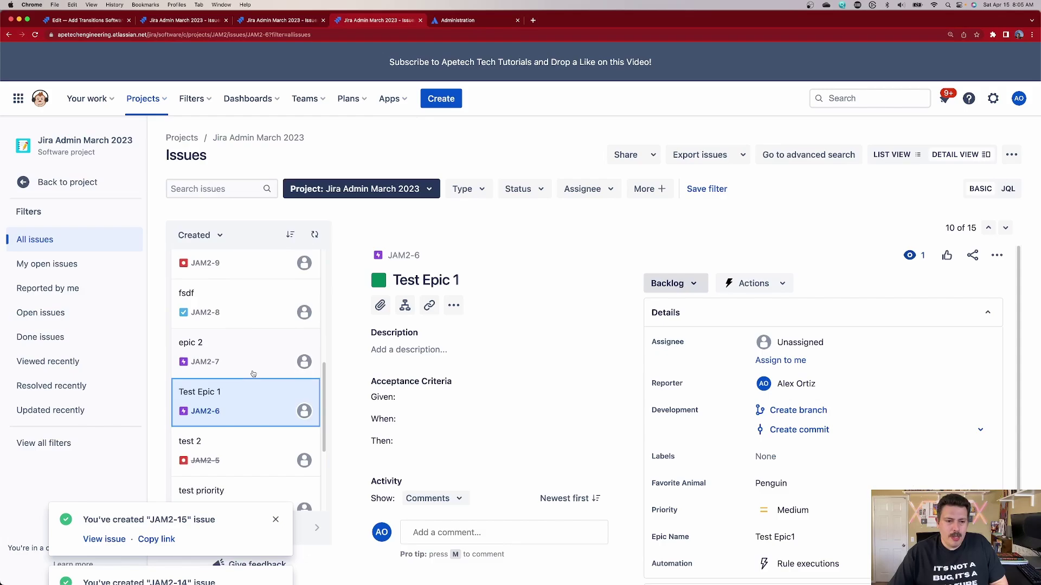
click(276, 438)
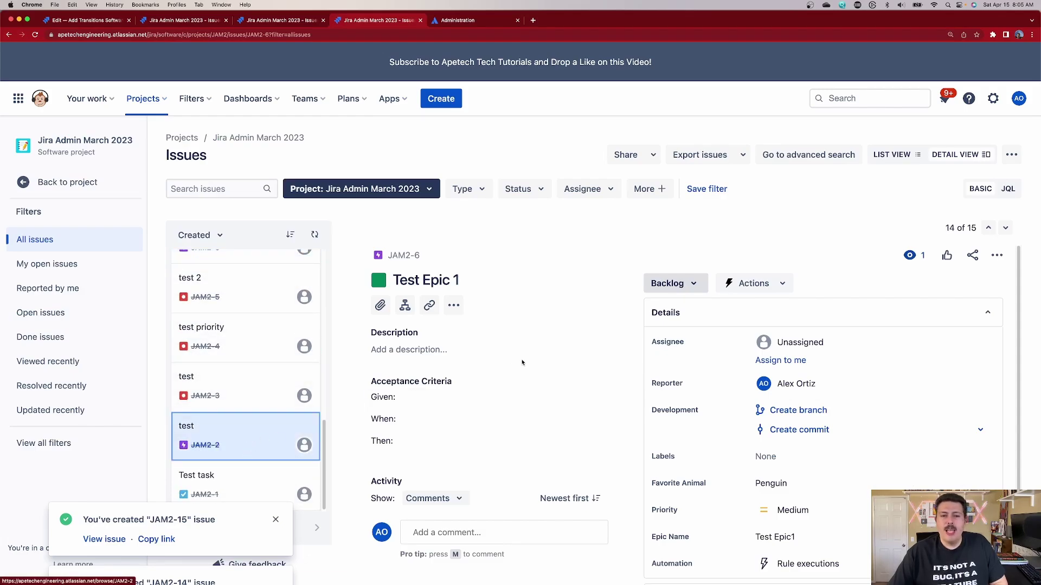
scroll(477, 450, down, 2)
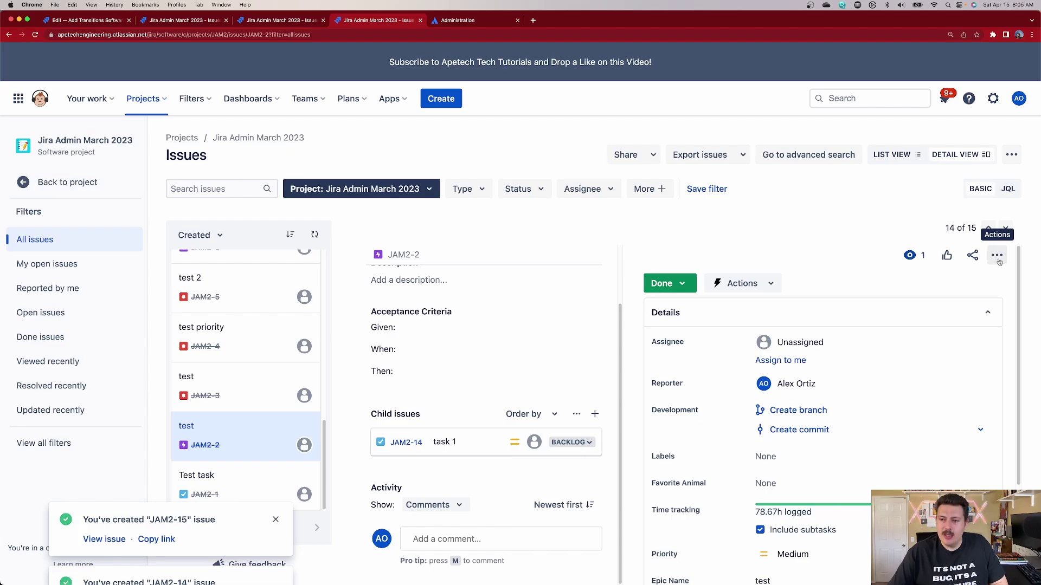
Step: Choose Clone from epic test's actions menu to bring up the Clone issue dialog
click(995, 256)
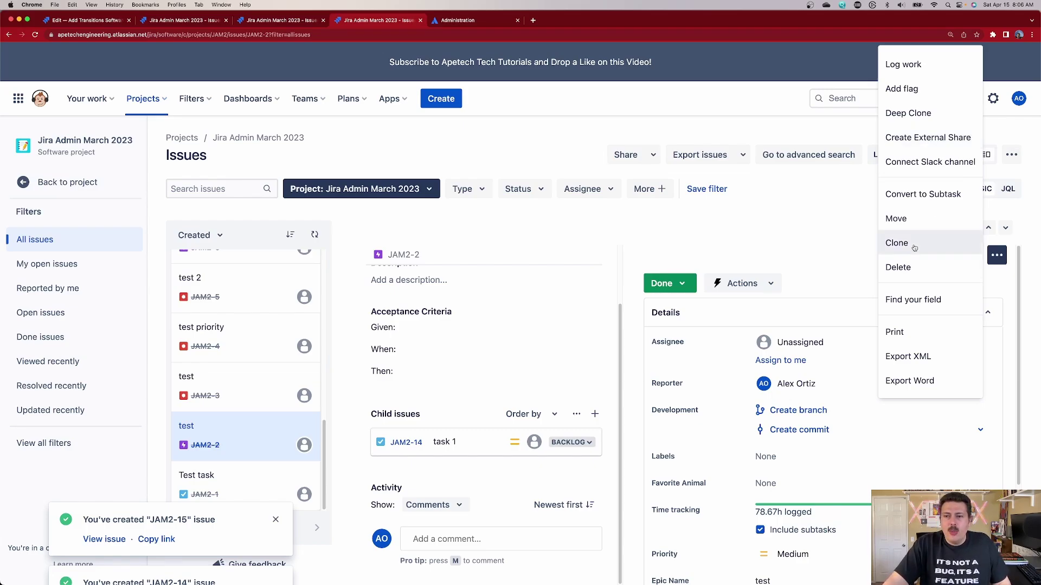
click(898, 244)
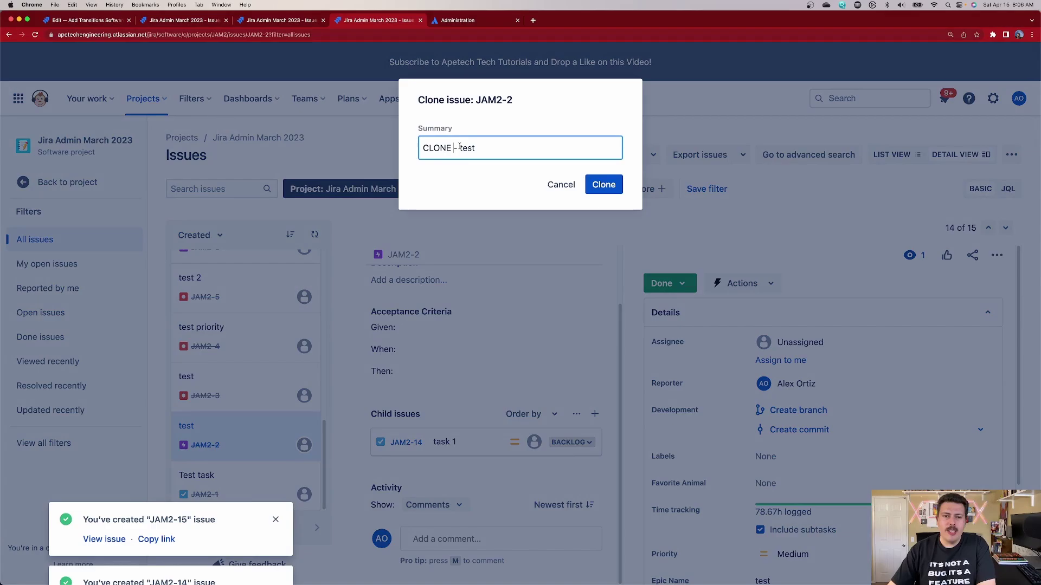
Step: Clone the epic as test 2 (JAM2-16), go to the clone, and remove its link to JAM2-2
click(604, 185)
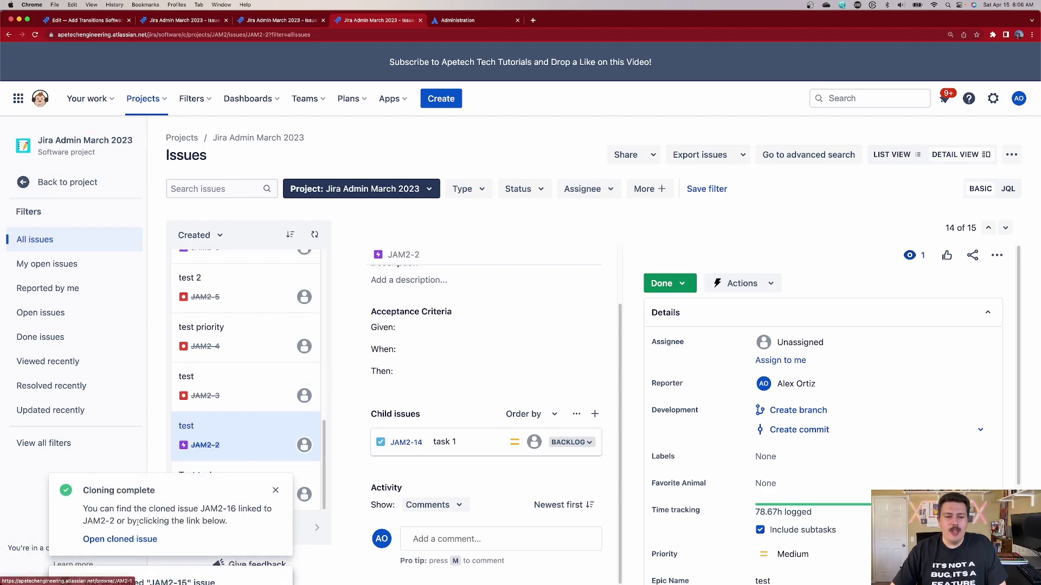
click(119, 540)
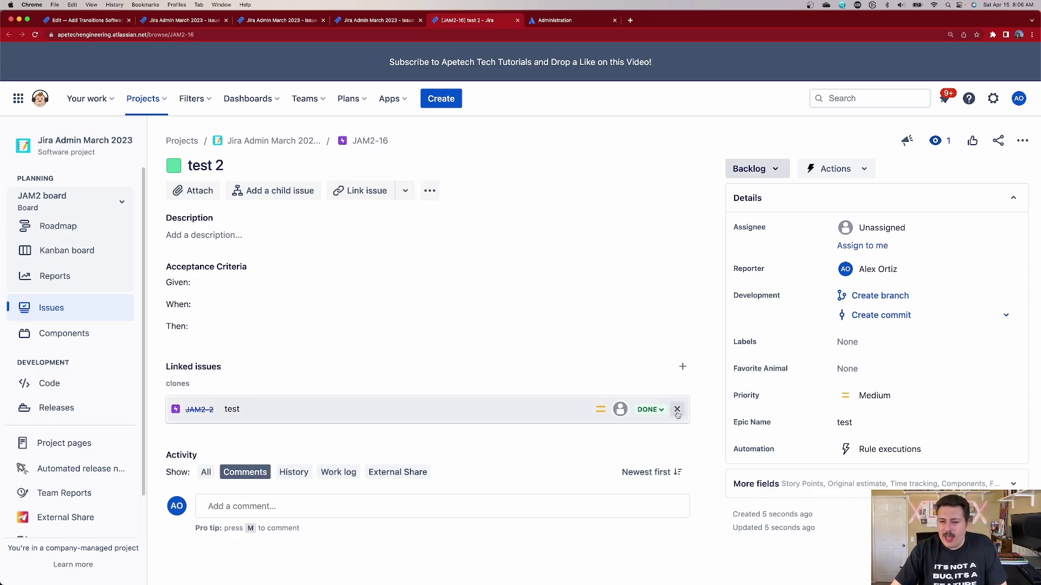
click(677, 410)
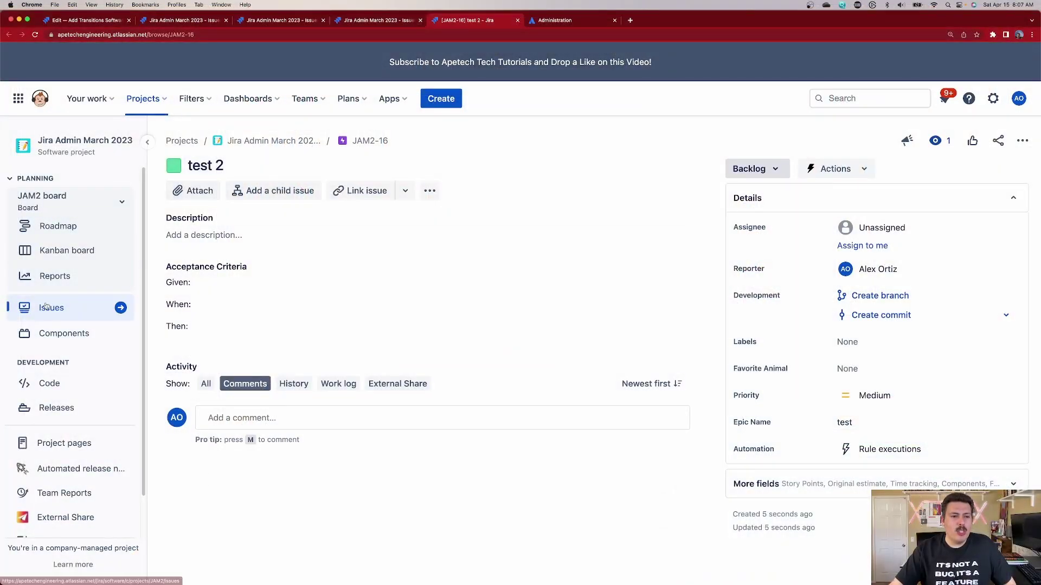
Step: From All issues, select epic test (JAM2-2) and go to its child task 1 (JAM2-14)
click(79, 309)
click(27, 239)
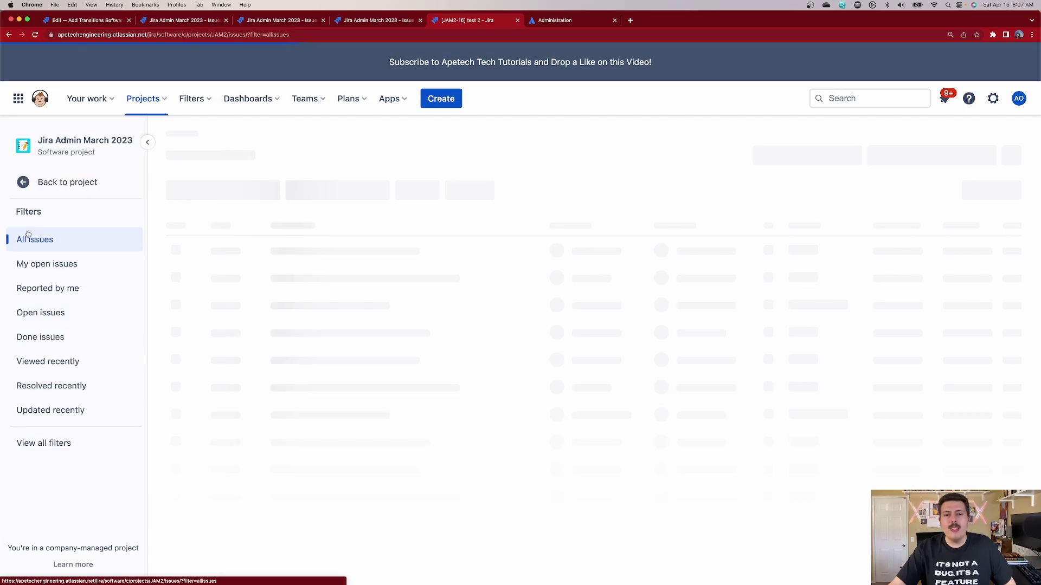
scroll(253, 416, down, 10)
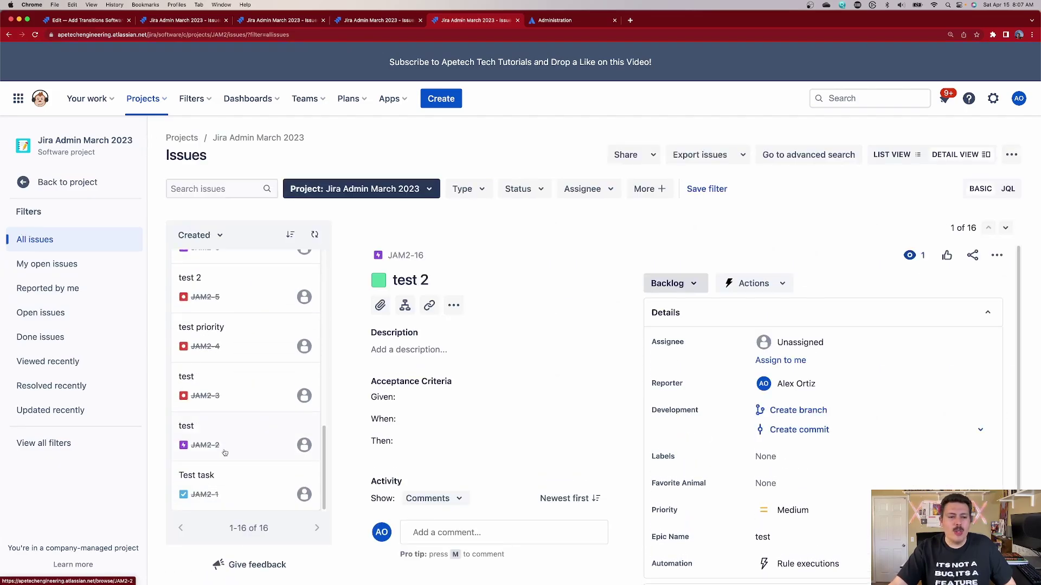
click(235, 441)
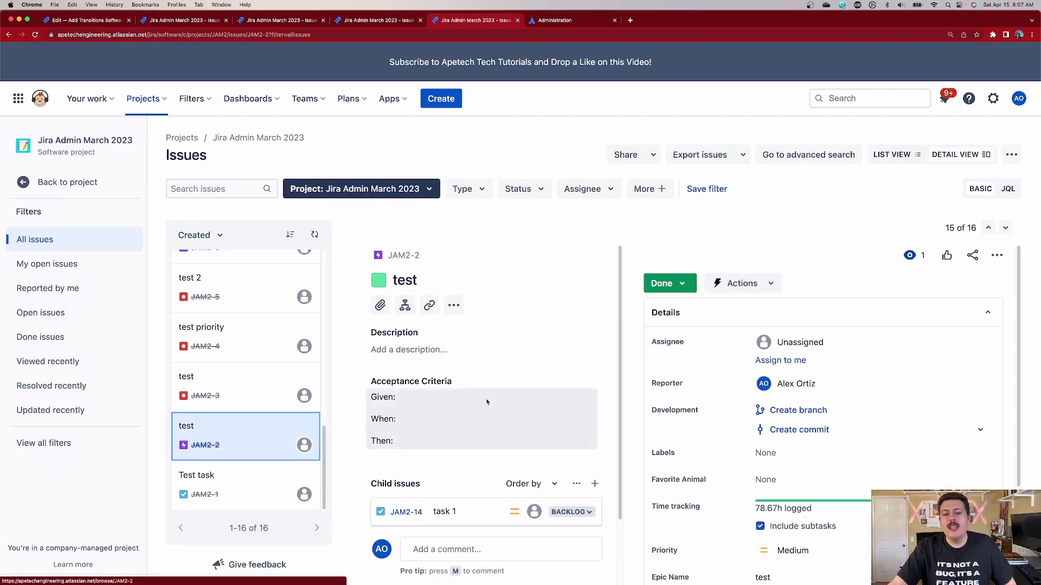
scroll(434, 450, down, 2)
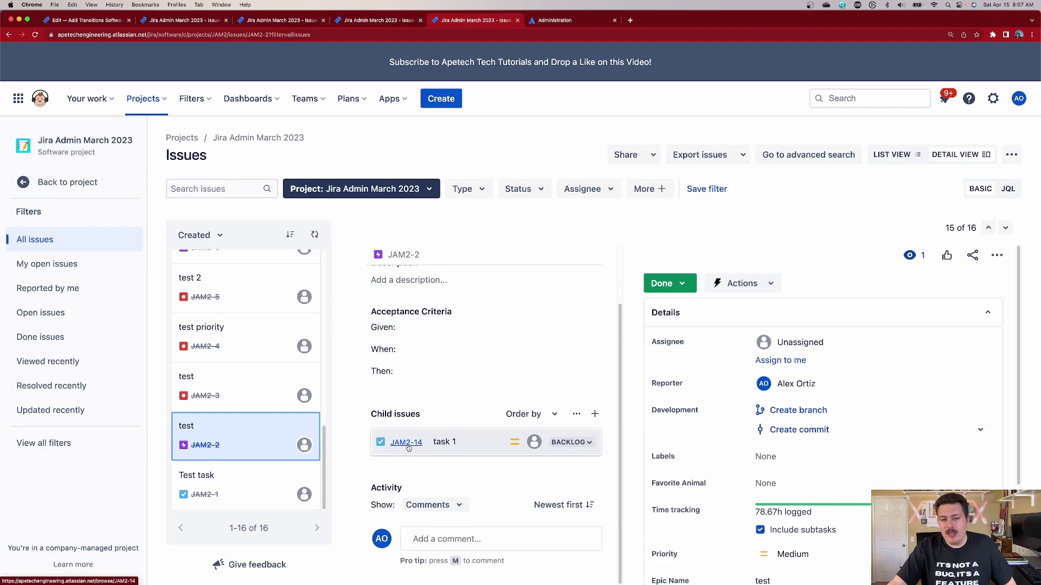
click(407, 443)
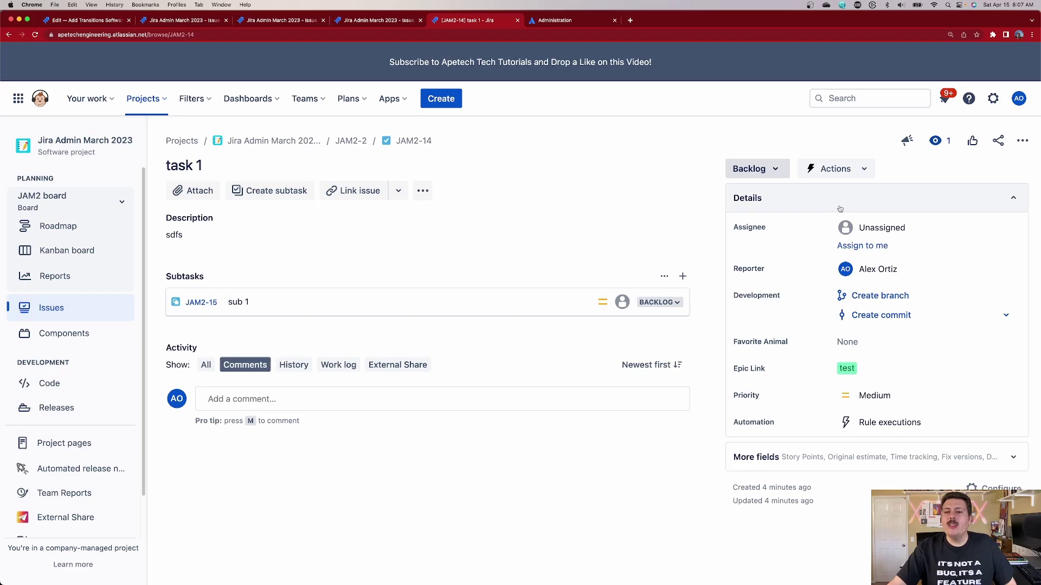
Step: Clone task 1 with attachments and subtasks as 'task 11' (JAM2-17)
click(1028, 145)
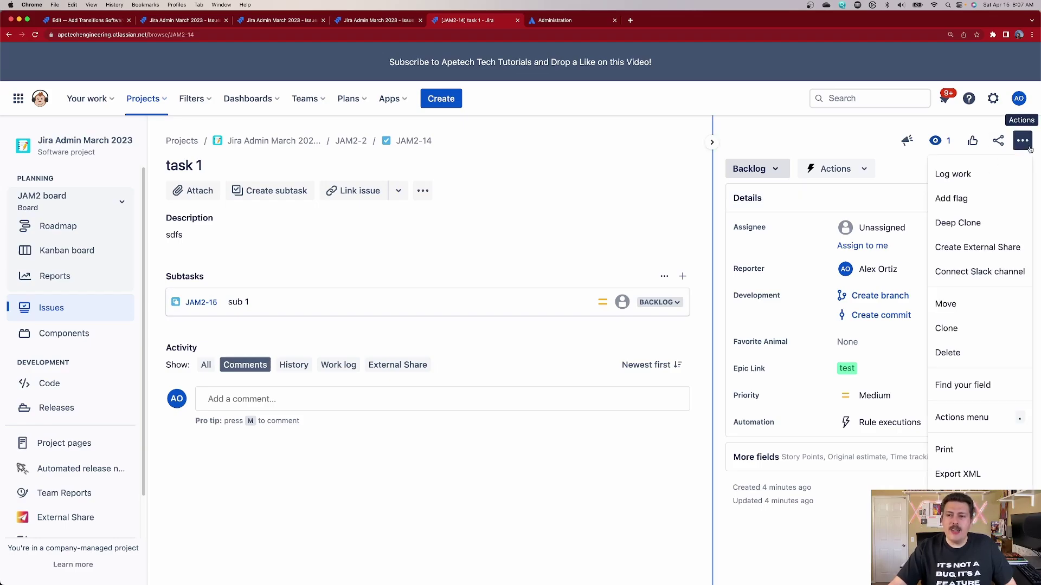
click(957, 329)
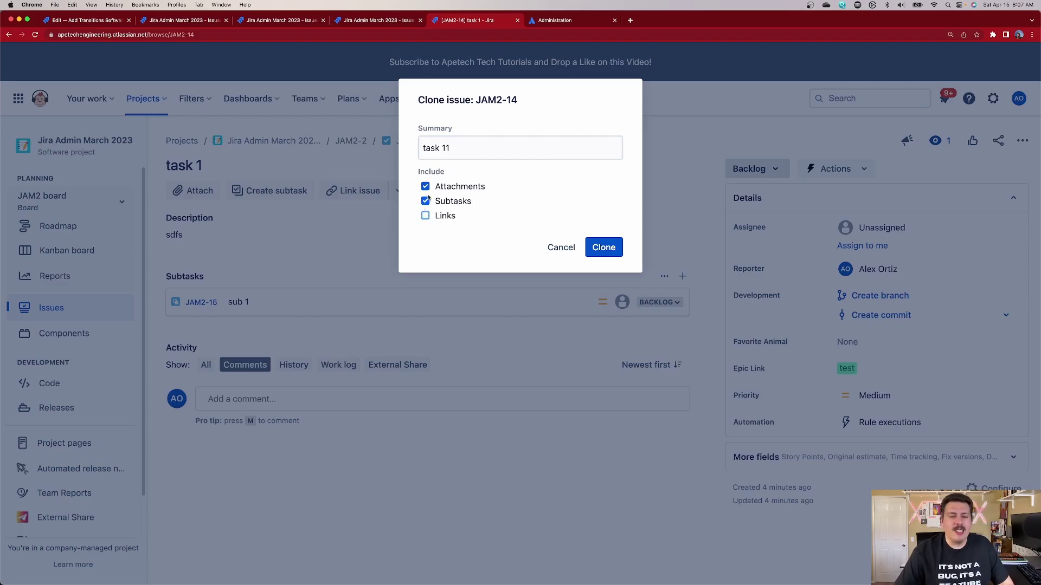
click(604, 248)
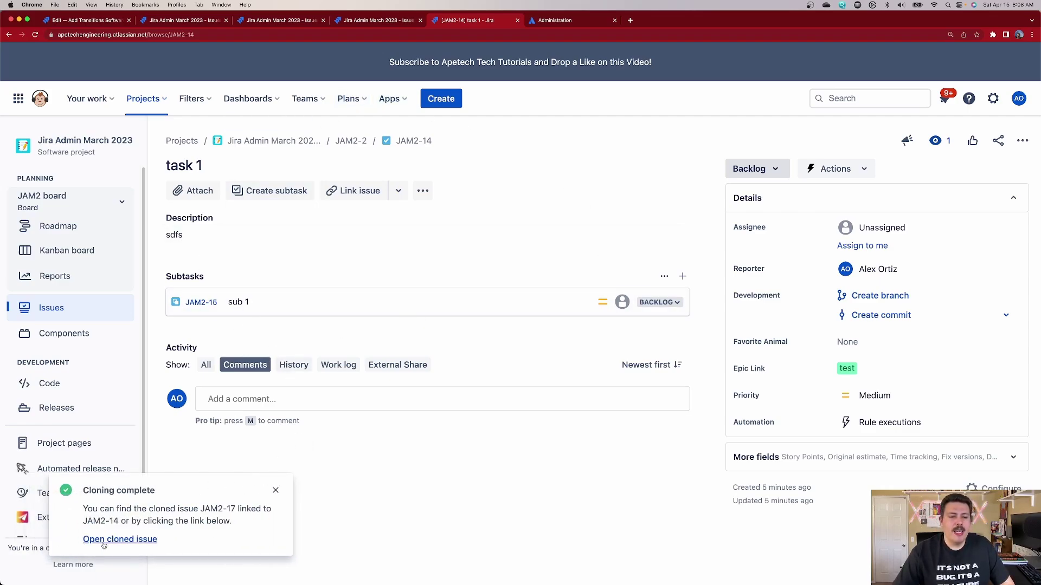
Step: Go to the cloned task 11 (JAM2-17) and start removing its link to JAM2-14
click(115, 540)
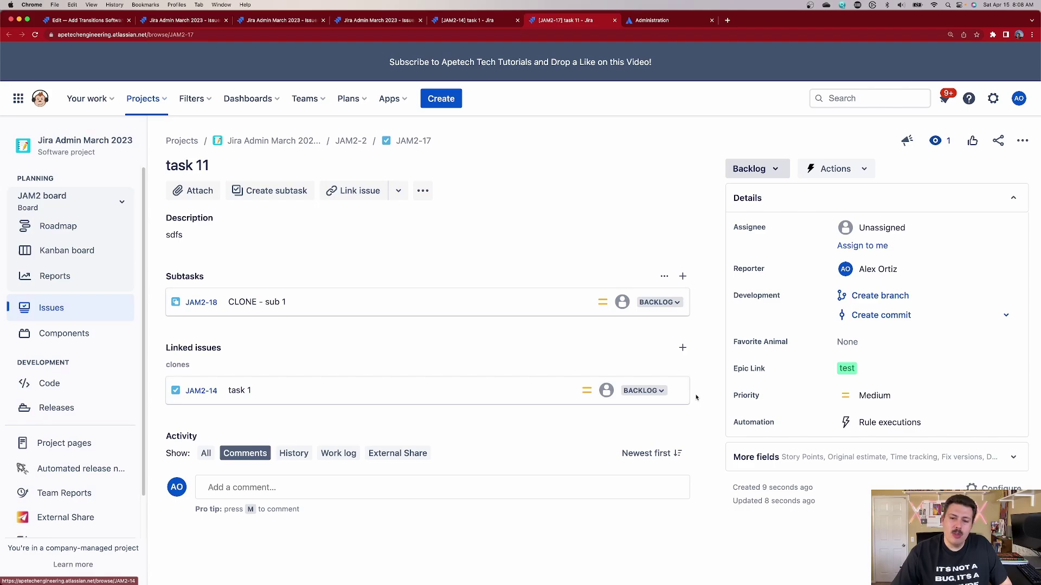
click(677, 390)
Step: Confirm removal of task 11's link to JAM2-14
click(557, 165)
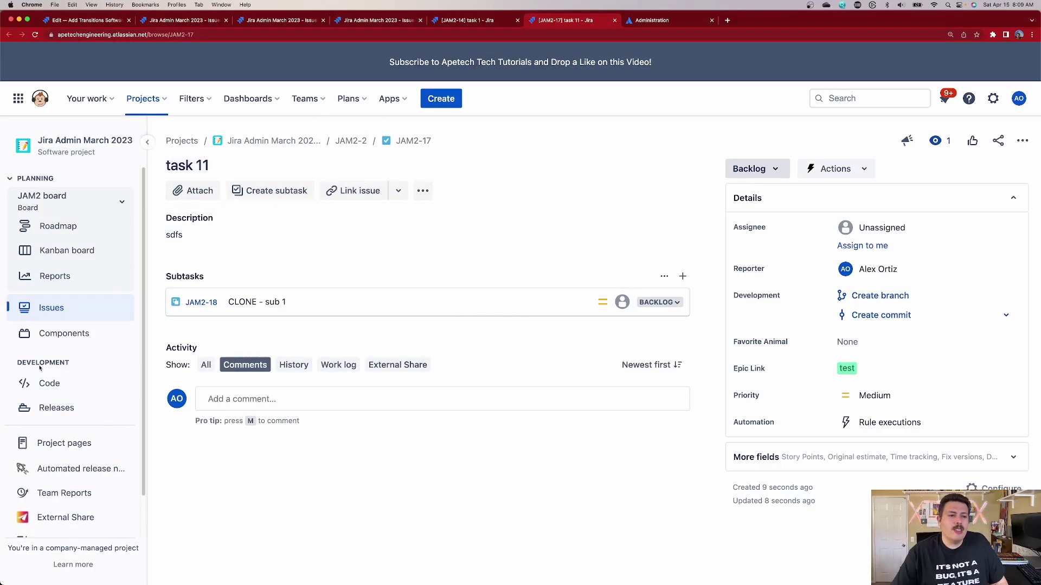
Step: Reload All issues and select epic test (JAM2-2) to see child tasks task 1 and task 11
click(56, 314)
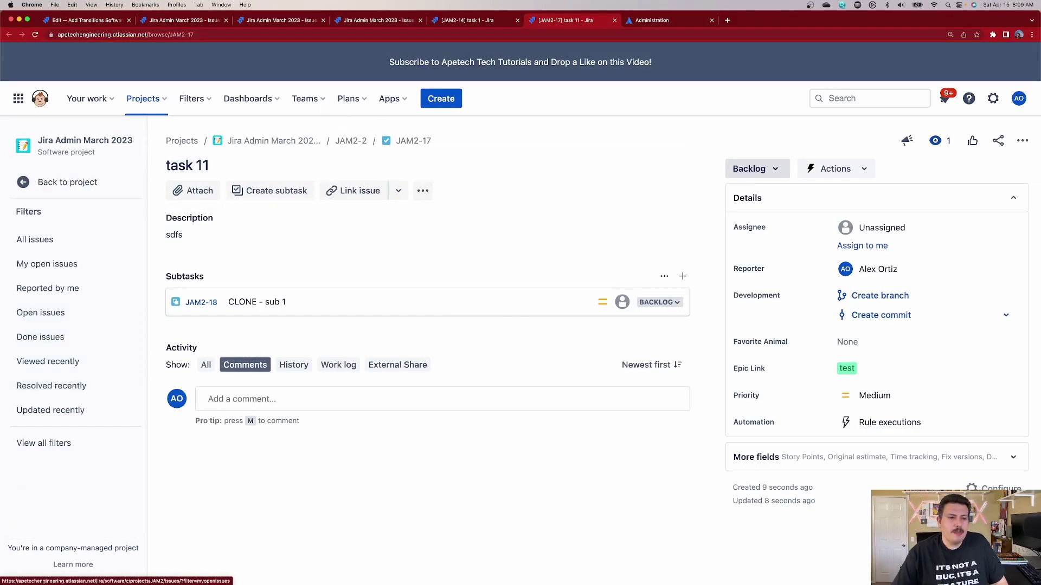
click(47, 239)
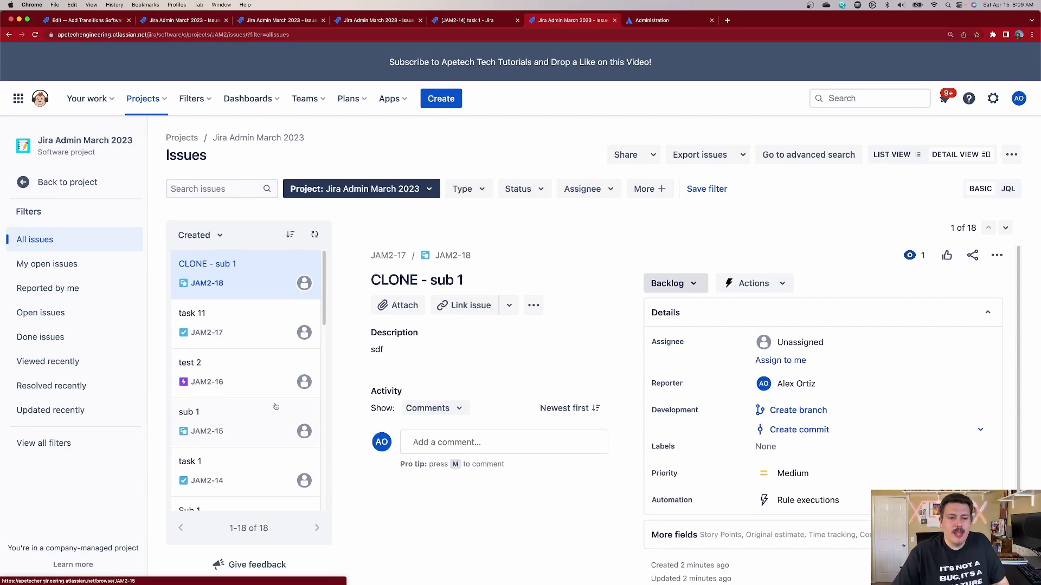
scroll(271, 412, down, 5)
scroll(235, 427, down, 4)
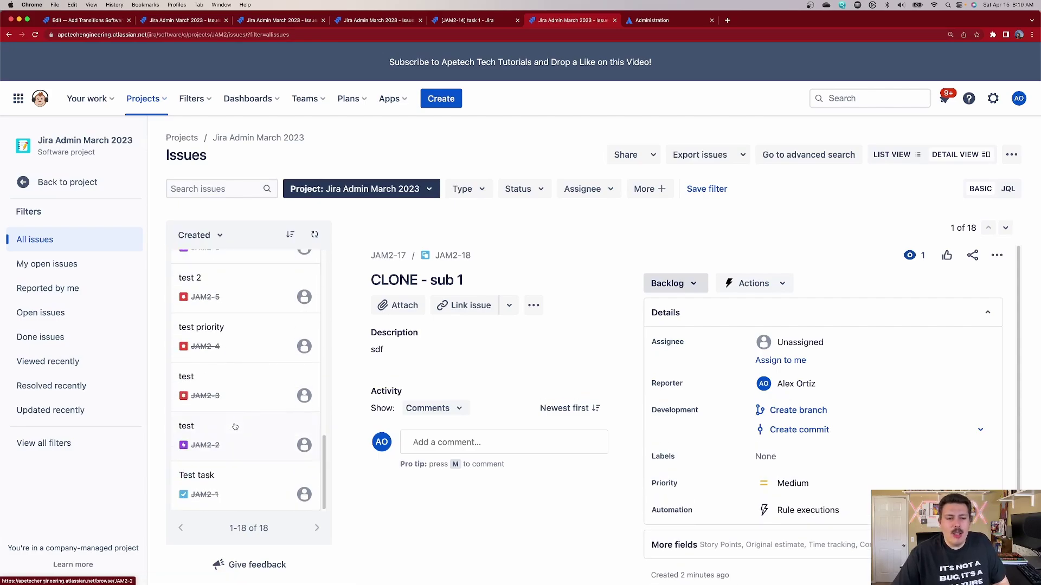
click(230, 442)
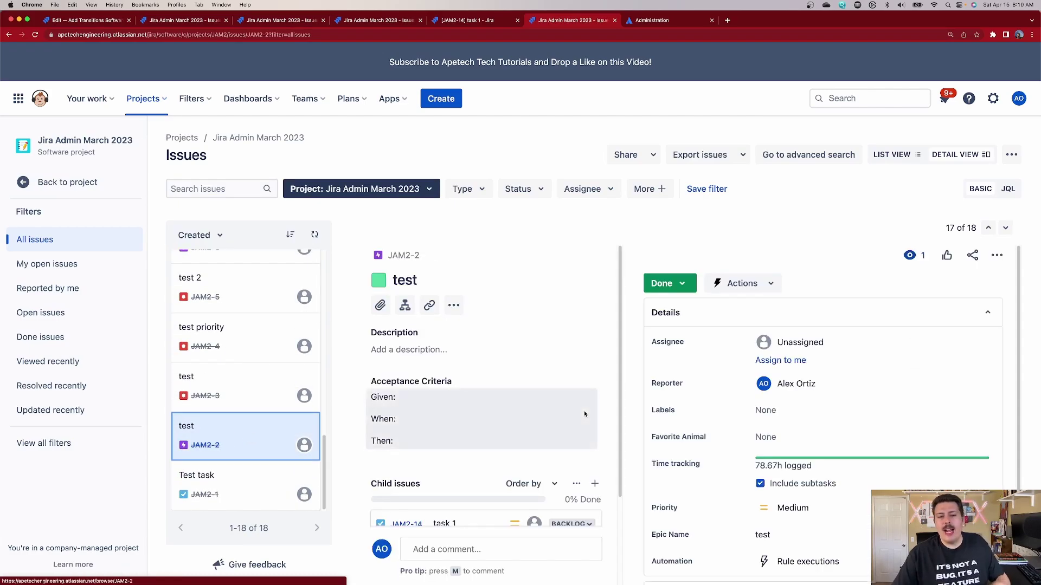
scroll(515, 372, down, 3)
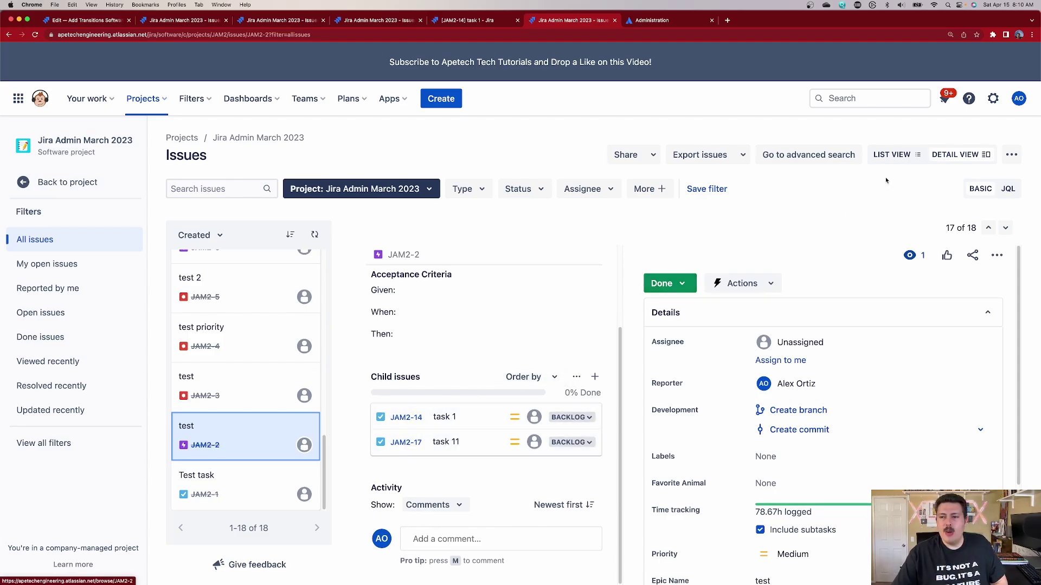
Step: Start a Deep Clone of epic test and choose the Epic Clone option covering its 2 issues
click(1002, 256)
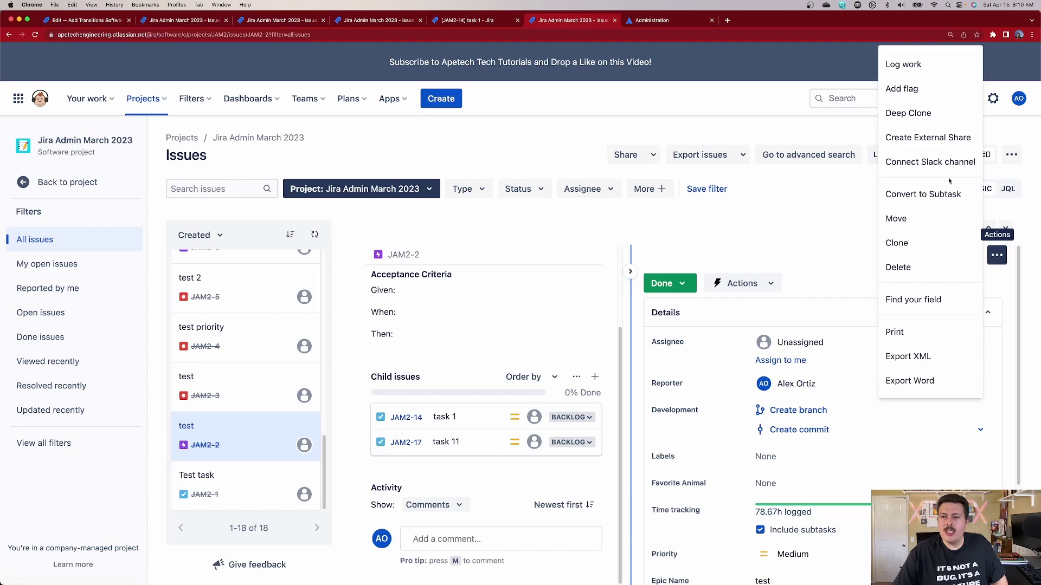
click(923, 112)
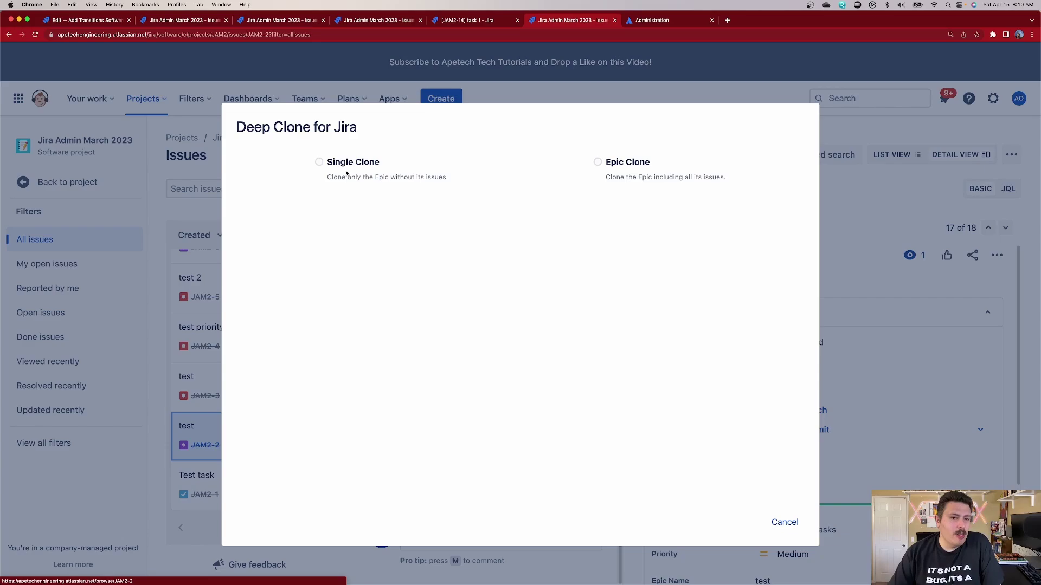
drag(402, 177, 432, 176)
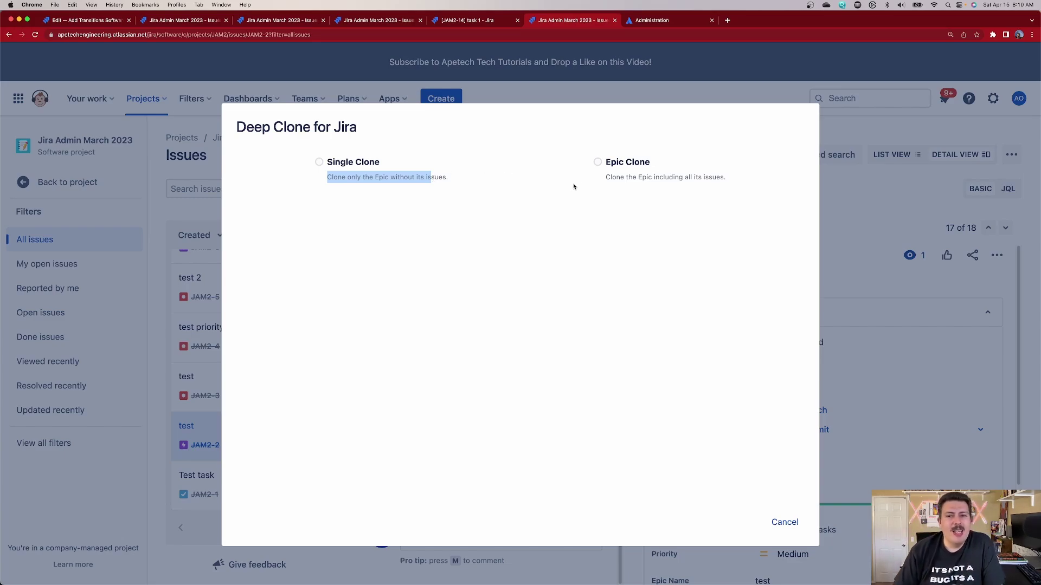
click(597, 163)
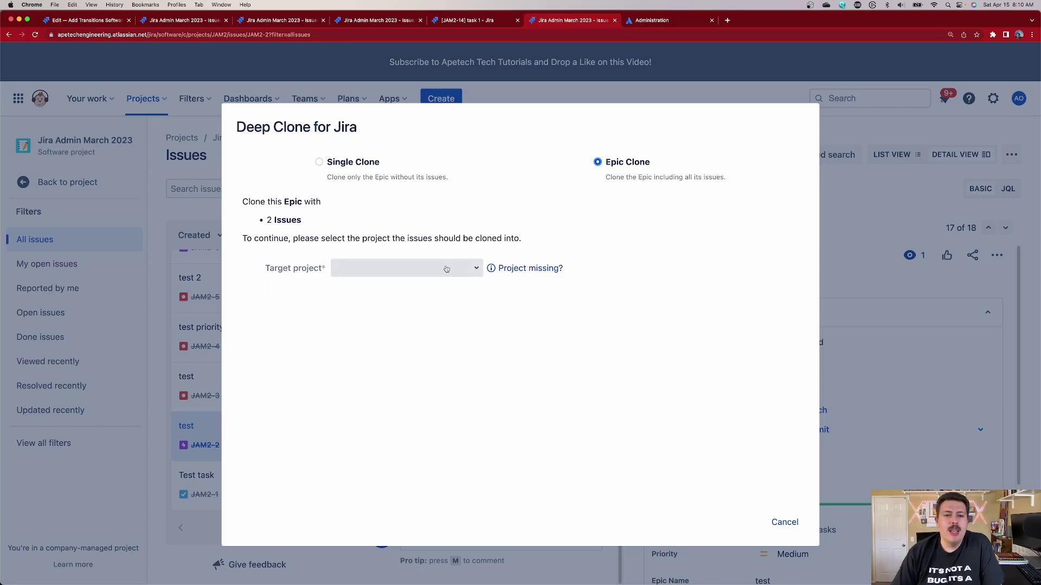
Step: Target the same project as the original and clone both subtasks with their hierarchy kept
click(477, 270)
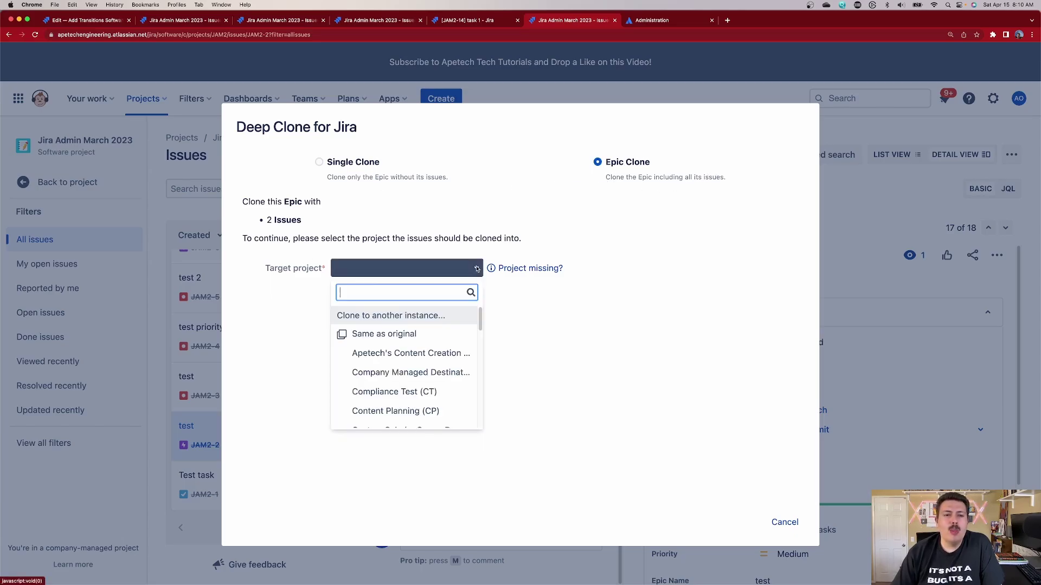
click(405, 336)
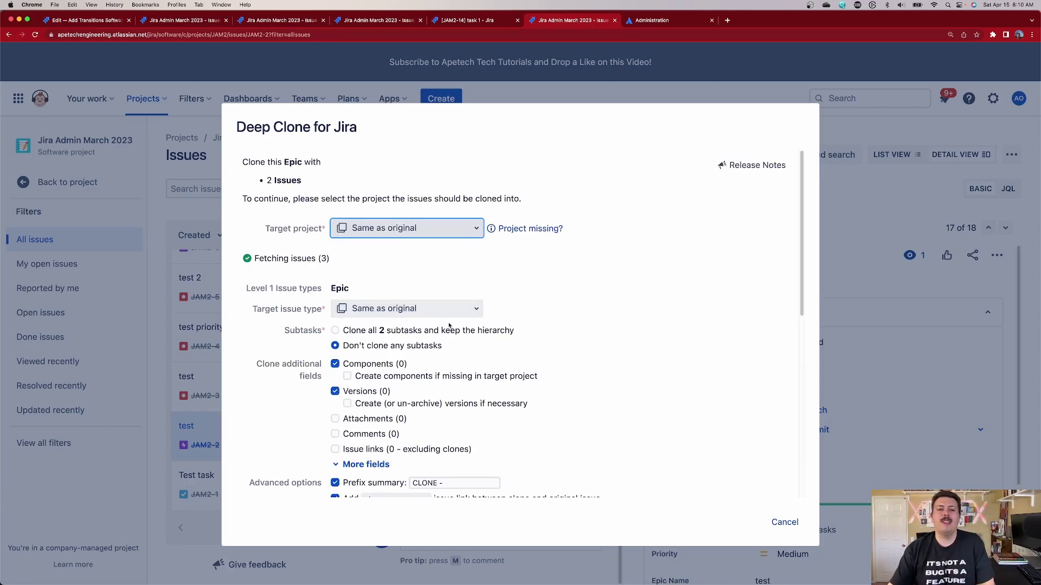
scroll(448, 325, down, 3)
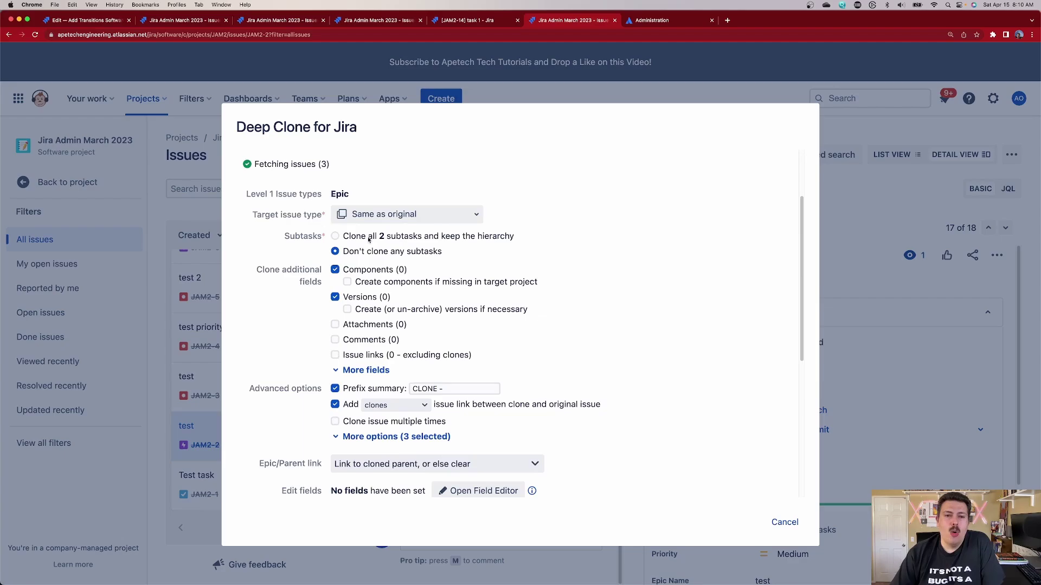
click(335, 236)
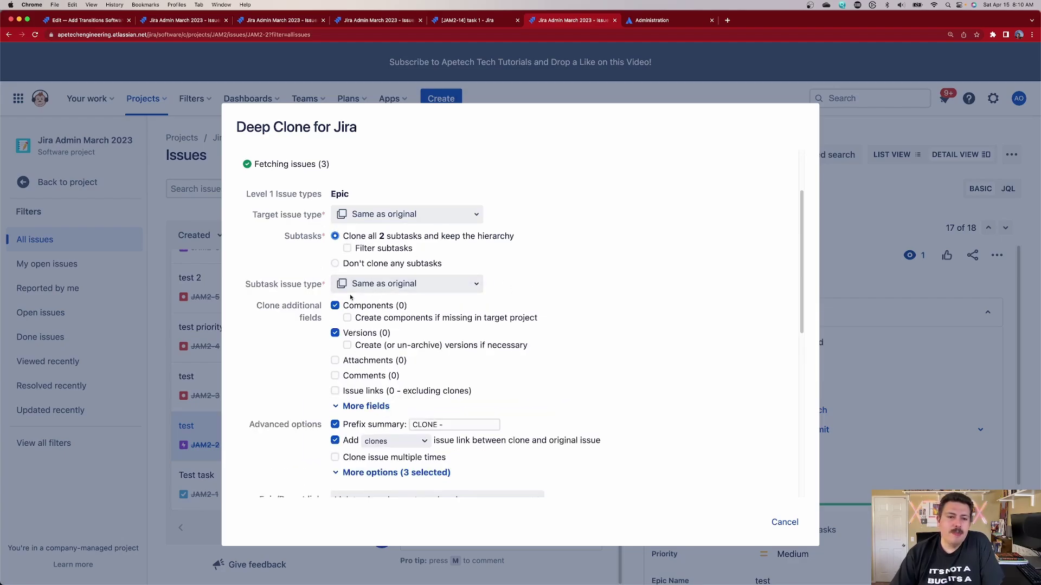
Step: Remove the 'CLONE -' summary prefix and keep 'clones' as the link type
scroll(363, 296, down, 1)
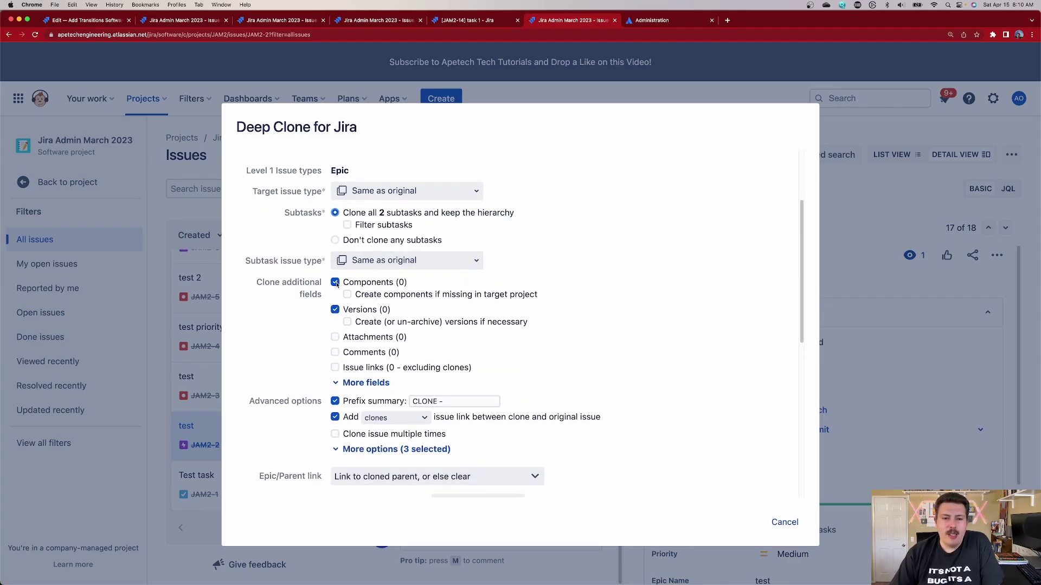
scroll(357, 314, down, 2)
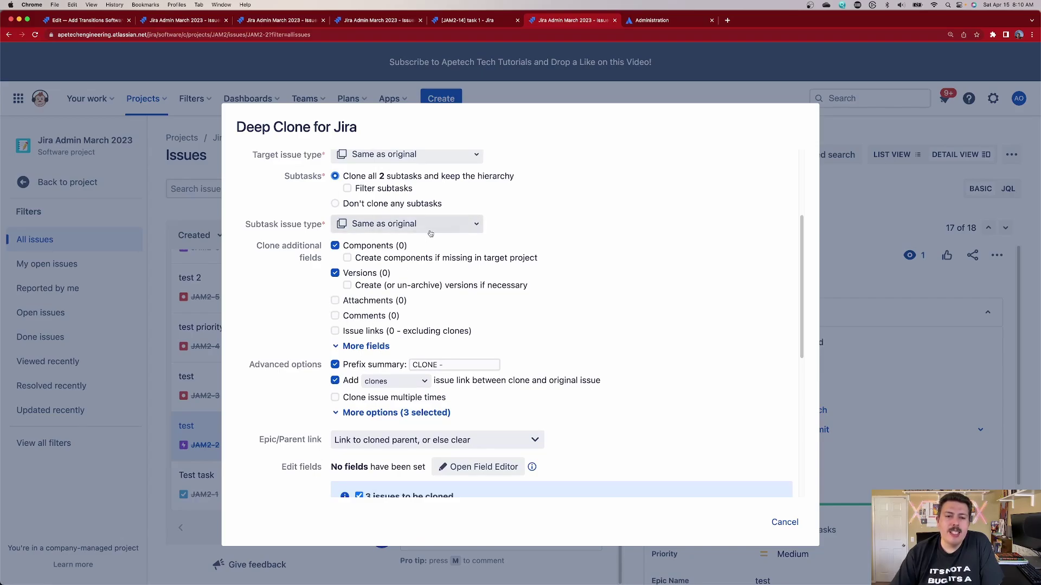
scroll(382, 325, down, 1)
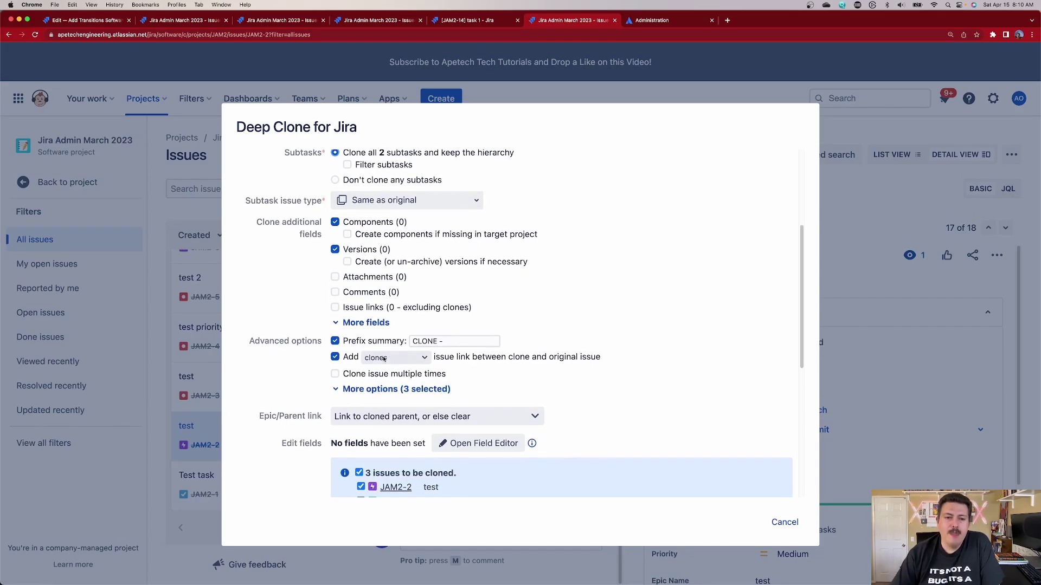
drag(458, 340, 414, 342)
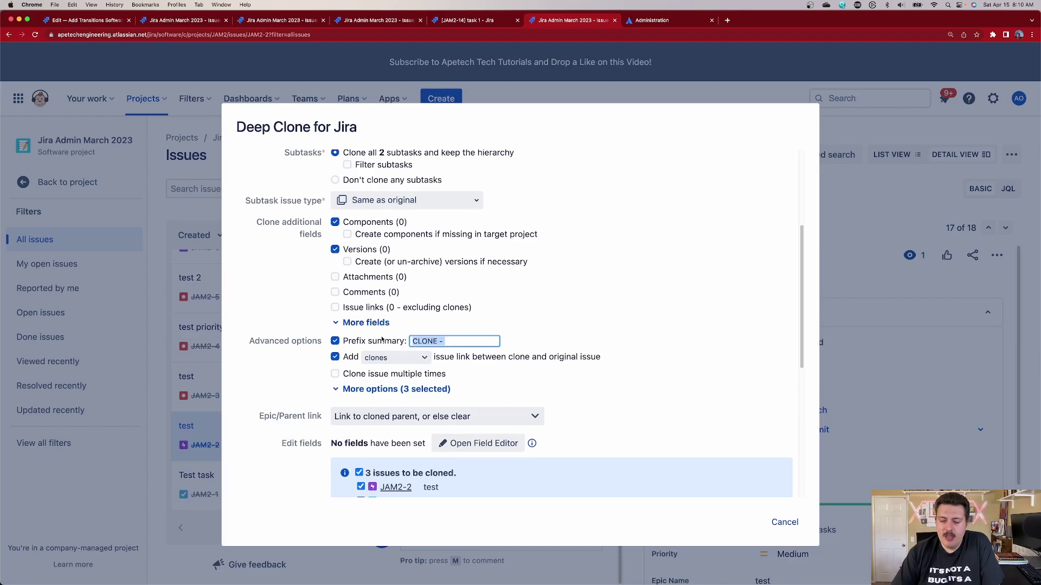
scroll(438, 328, down, 1)
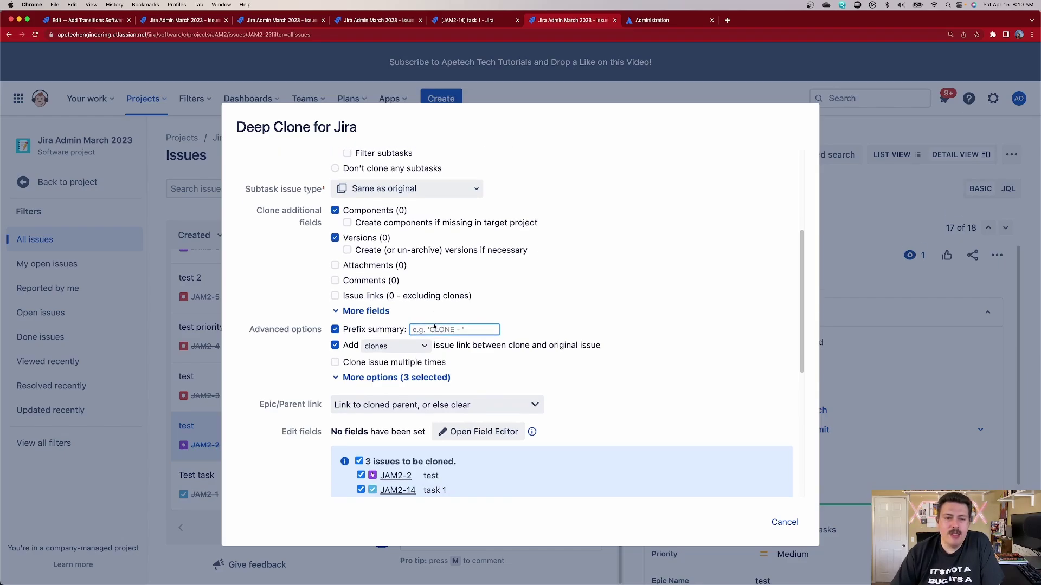
click(395, 348)
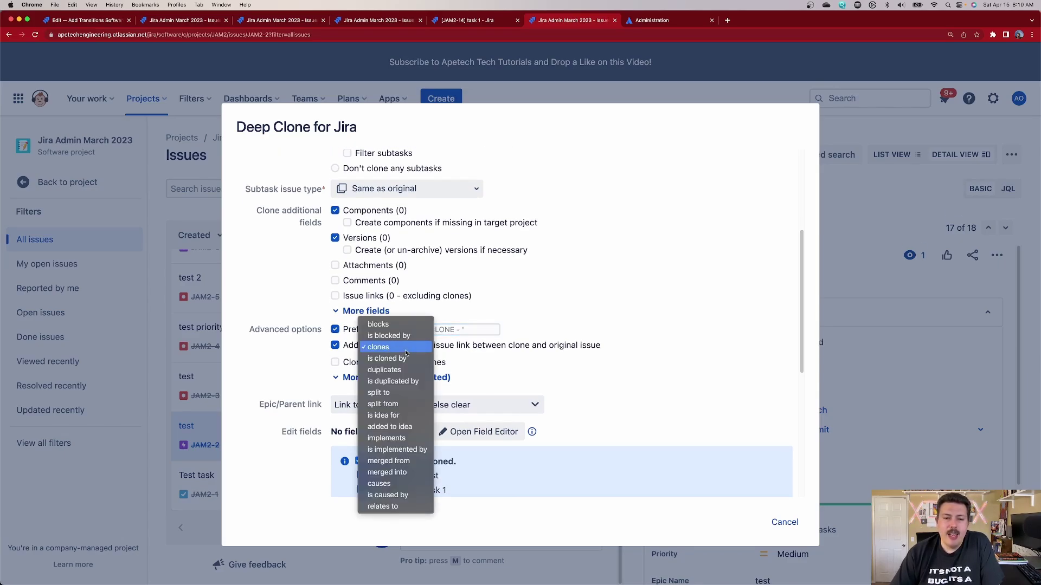
click(405, 349)
scroll(470, 380, down, 5)
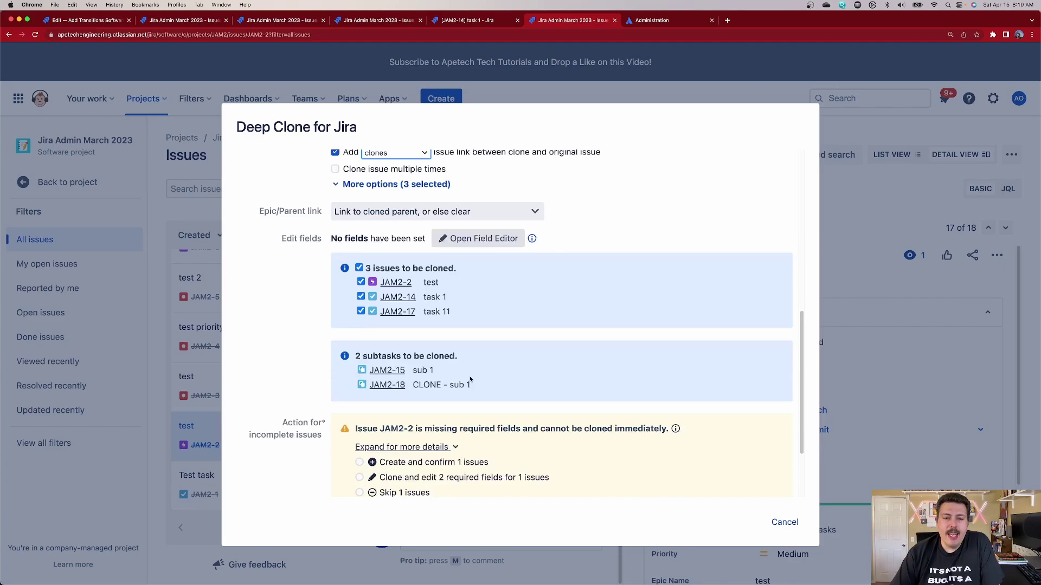
scroll(470, 379, down, 2)
scroll(363, 219, up, 2)
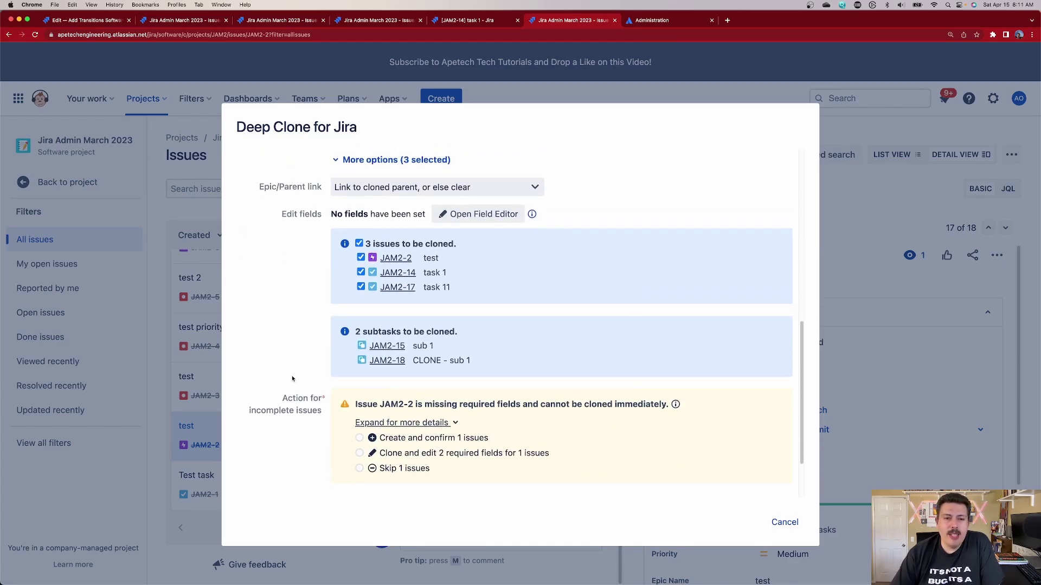
scroll(521, 271, down, 2)
Step: Use Create and confirm for the incomplete epic, clone the 2 remaining issues immediately, and start cloning
scroll(428, 425, up, 1)
click(373, 405)
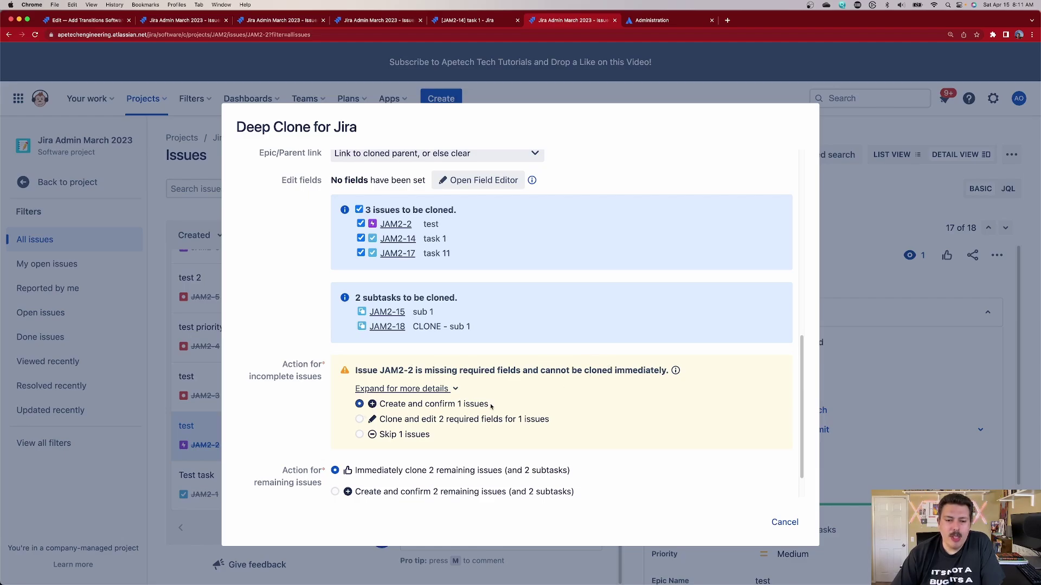
scroll(387, 466, down, 1)
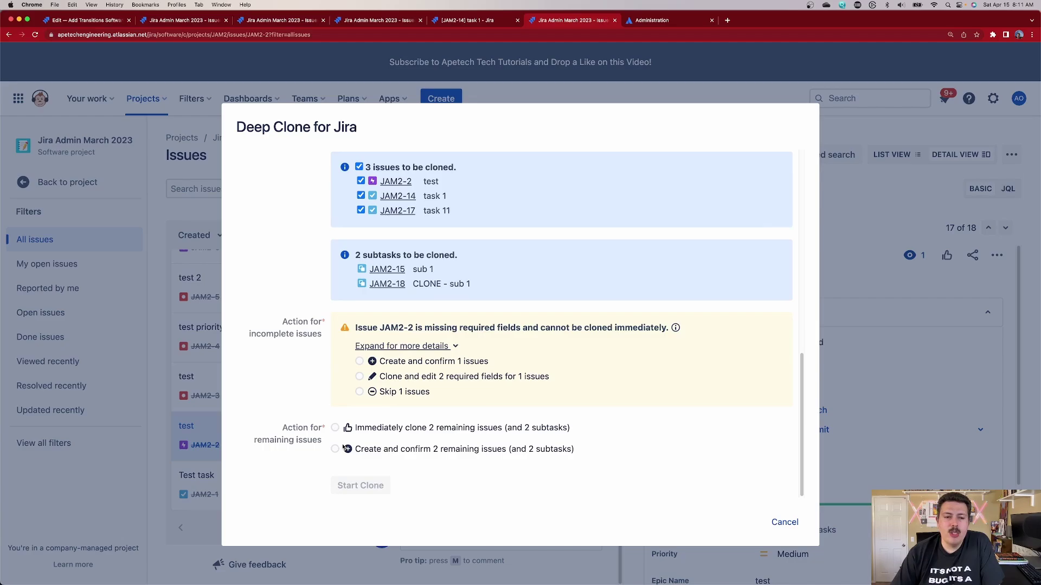
click(334, 428)
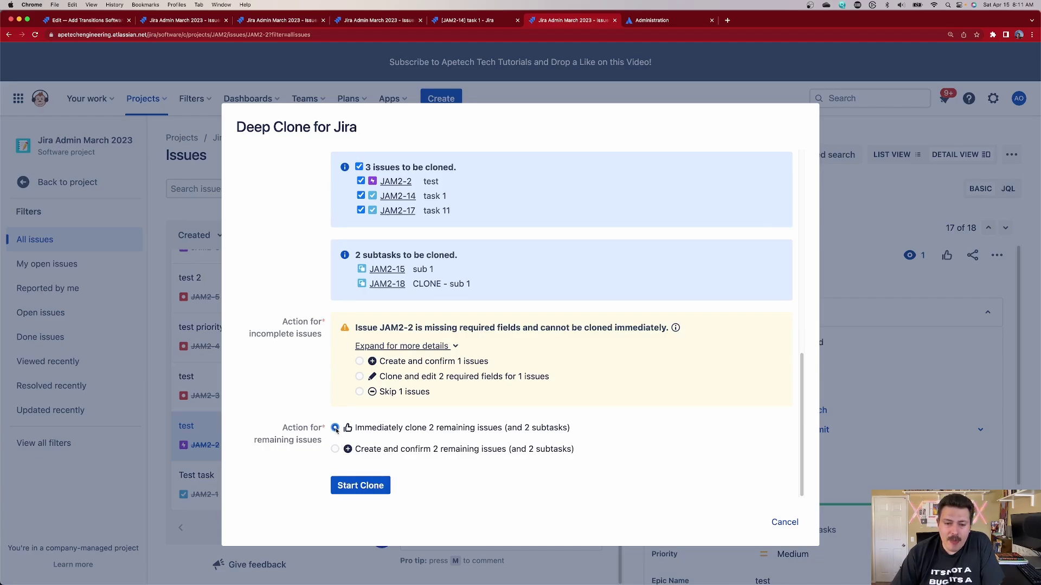
click(360, 486)
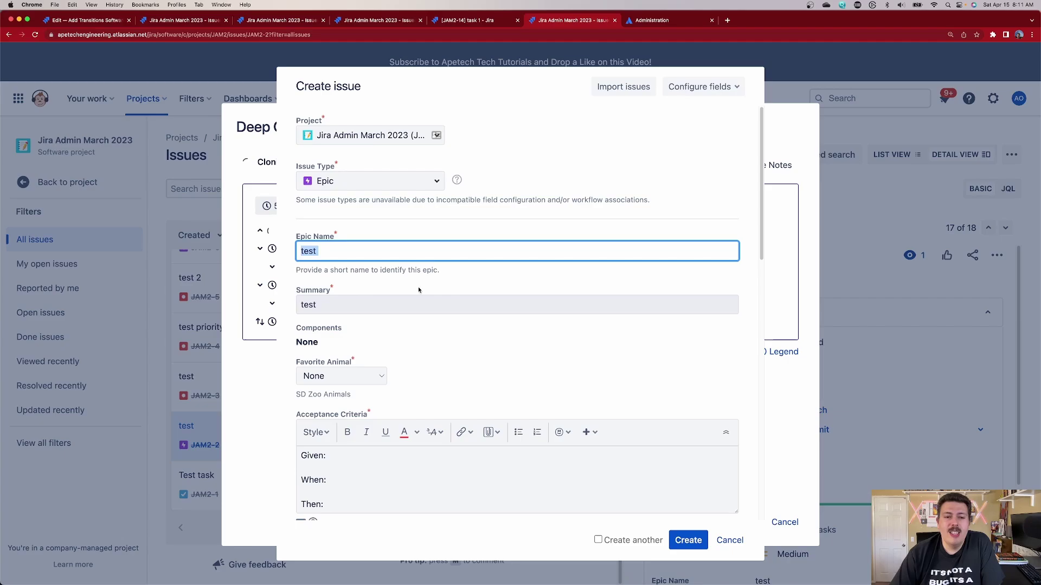
Step: Complete the cloned epic form with Acceptance Criteria, Favorite Animal Penguin and description 'sdgf', then create it
scroll(352, 422, down, 2)
click(352, 422)
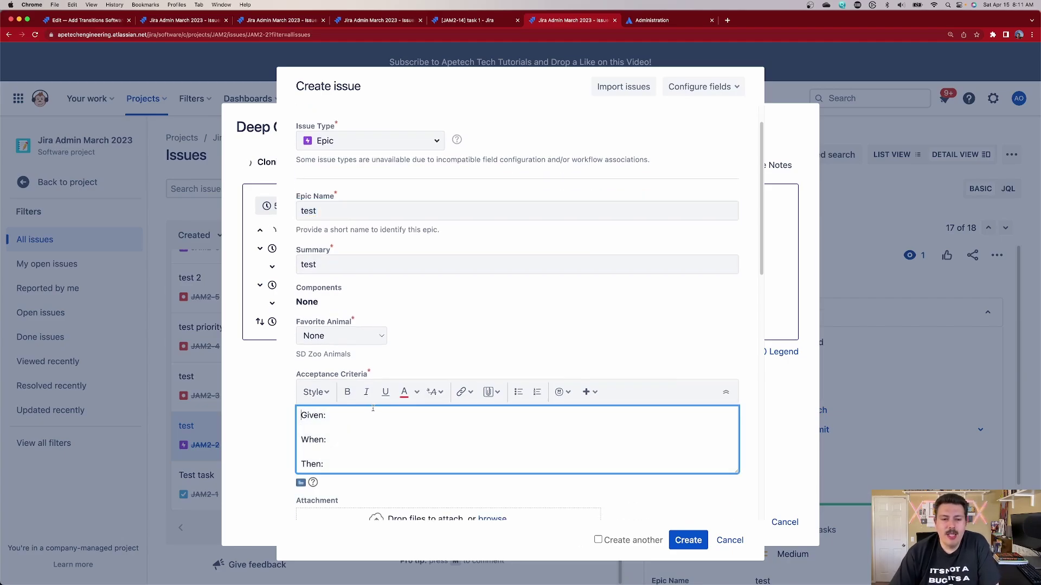
click(686, 540)
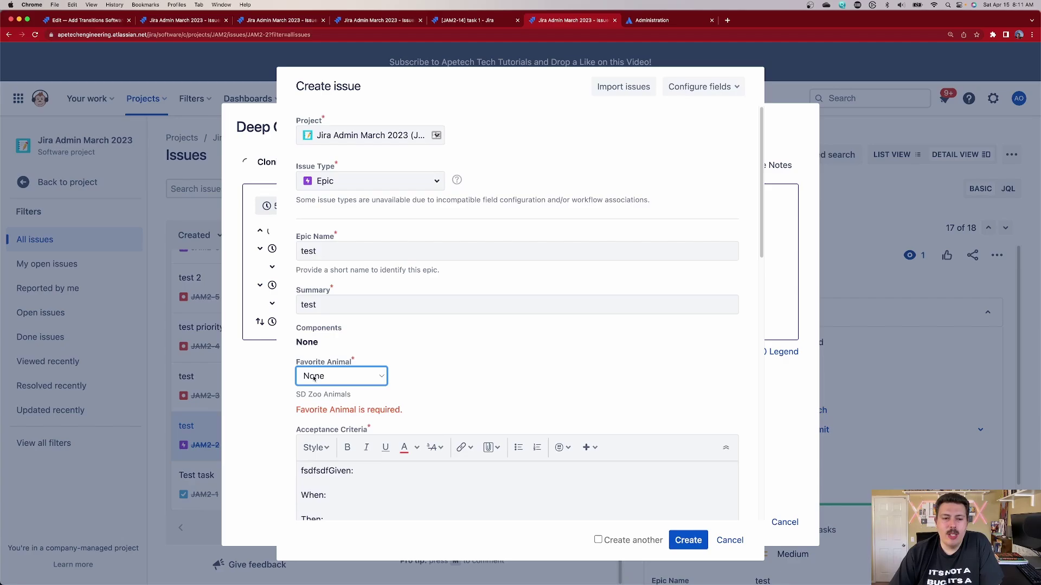
click(313, 378)
click(319, 388)
click(688, 540)
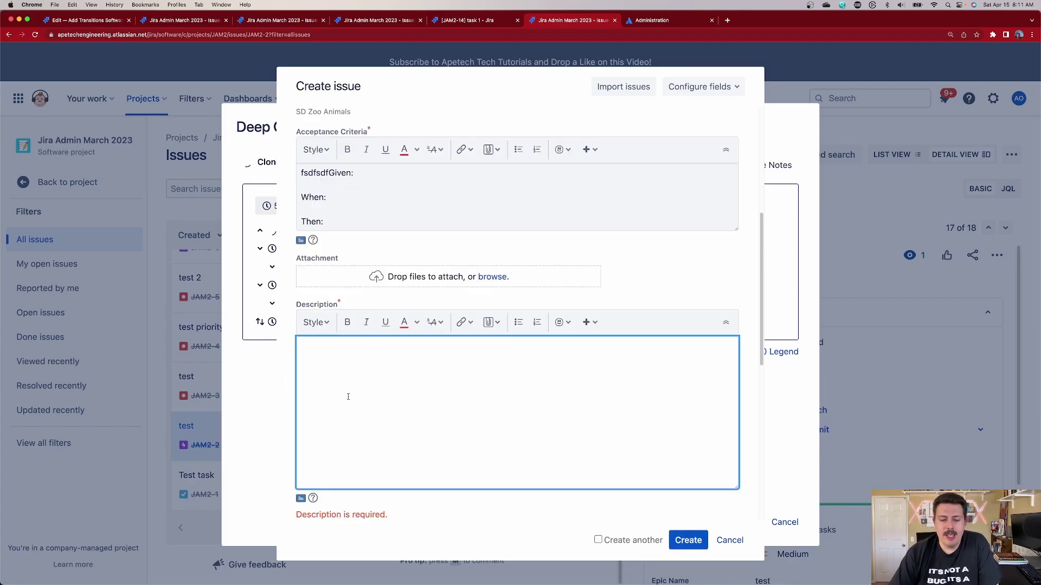
text(sdgf)
click(699, 542)
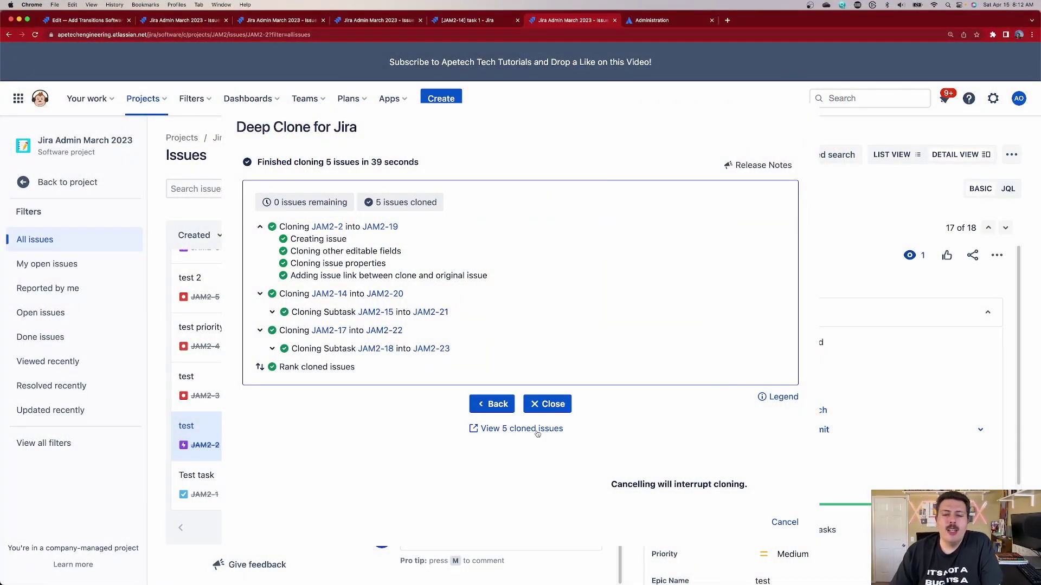
Step: View the 5 cloned issues (JAM2-19 to JAM2-23) in a new tab, then close the Deep Clone results
click(536, 429)
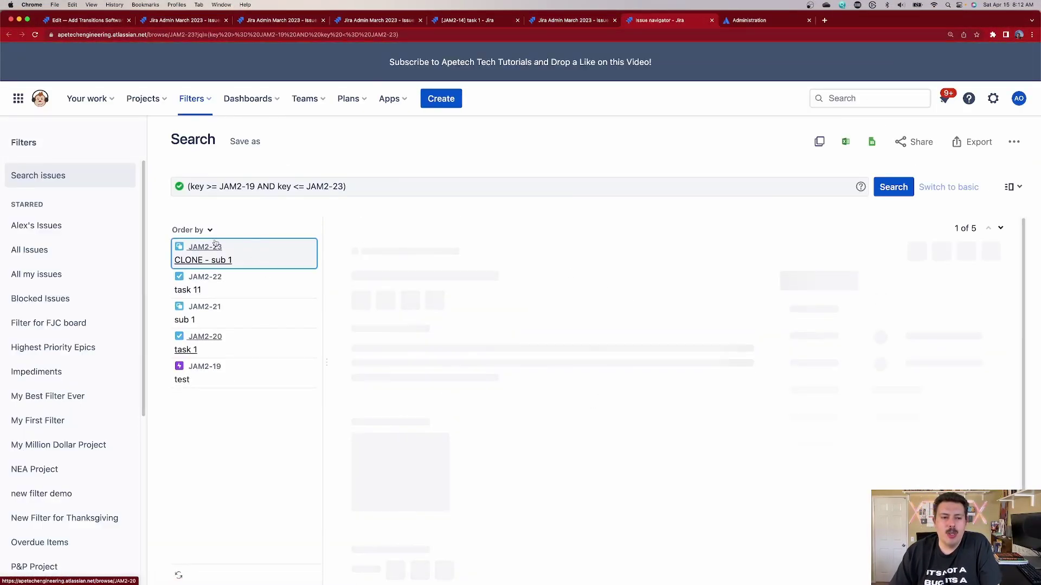
click(570, 22)
click(551, 404)
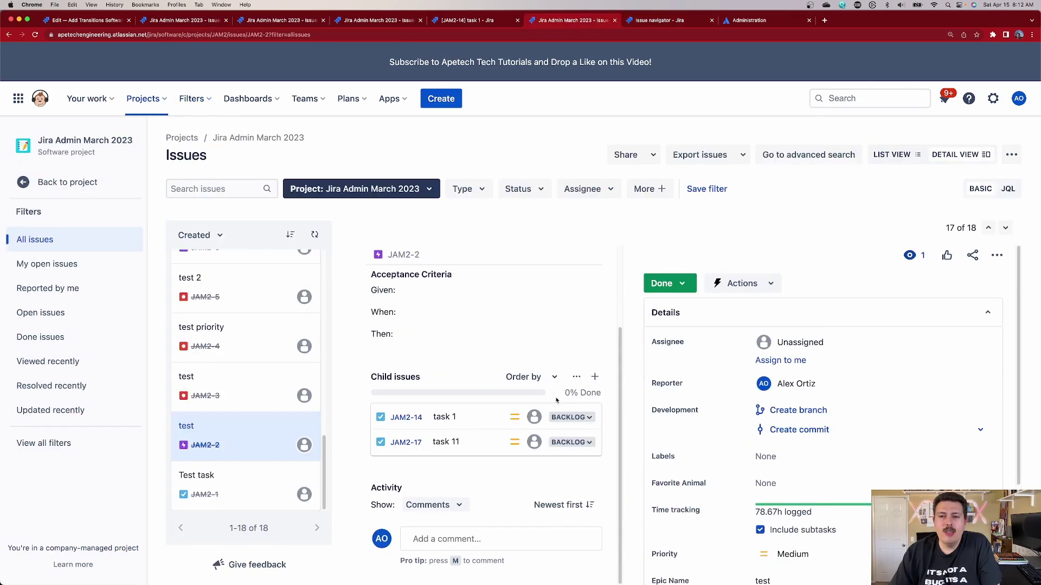